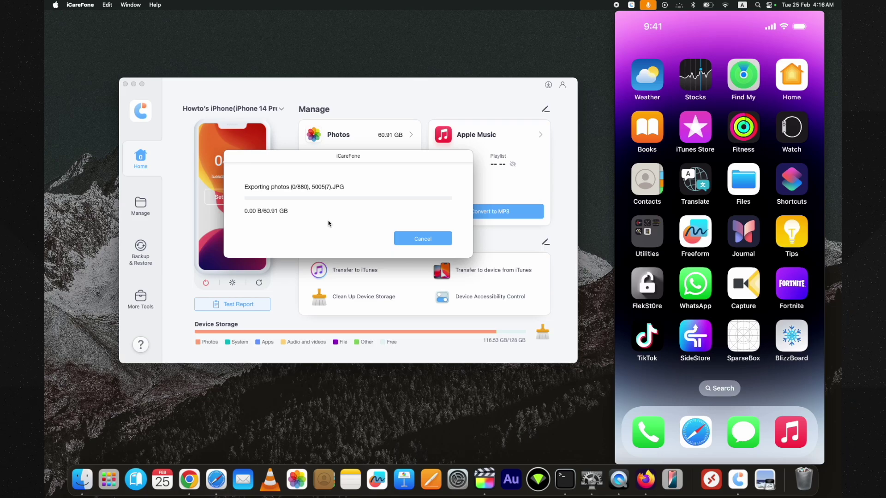
Cancel the running photo export and confirm stopping it, keeping the eight JPGs already saved.
click(433, 239)
click(421, 233)
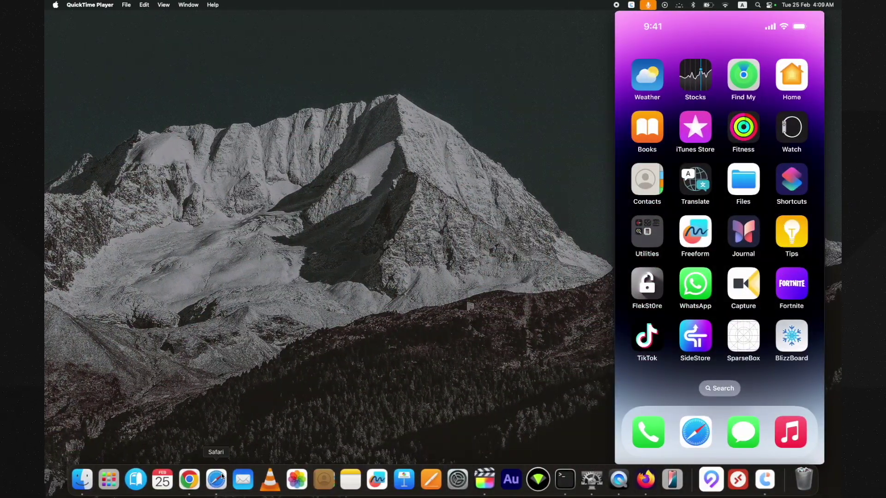
Bring up Safari on Tenorshare's iCareFone page and highlight its heading.
click(216, 479)
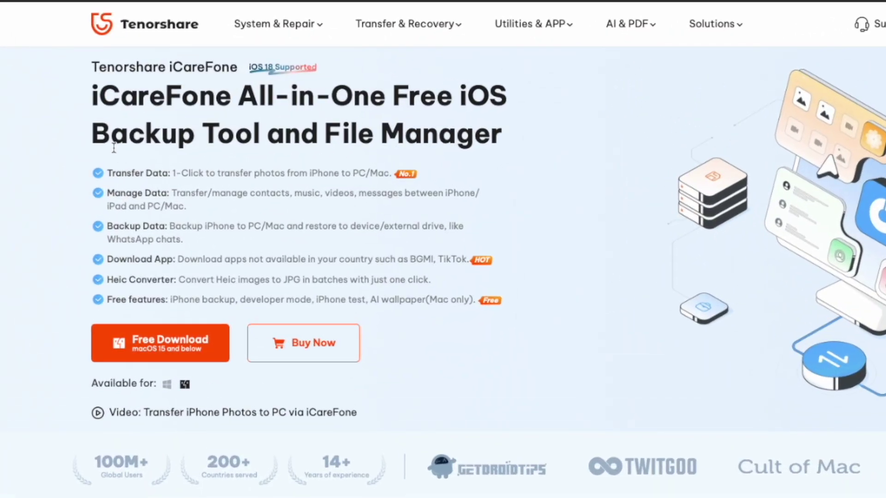
drag(130, 92, 415, 120)
drag(473, 133, 520, 124)
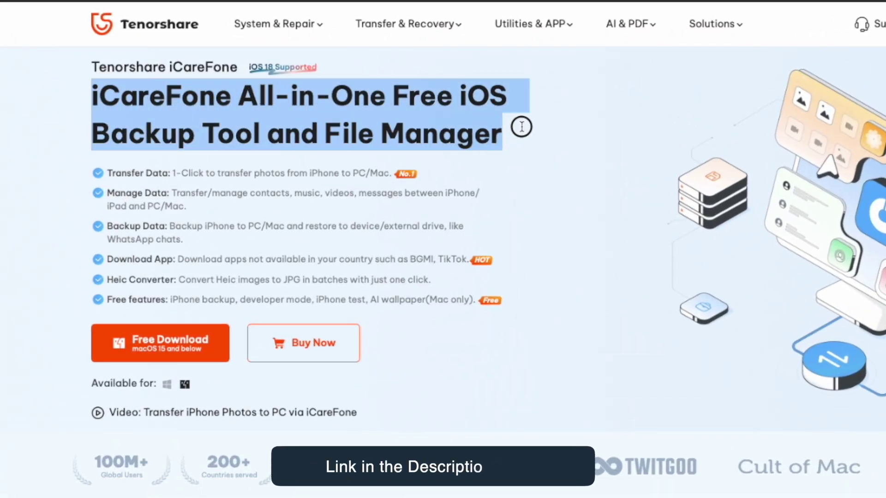
click(520, 125)
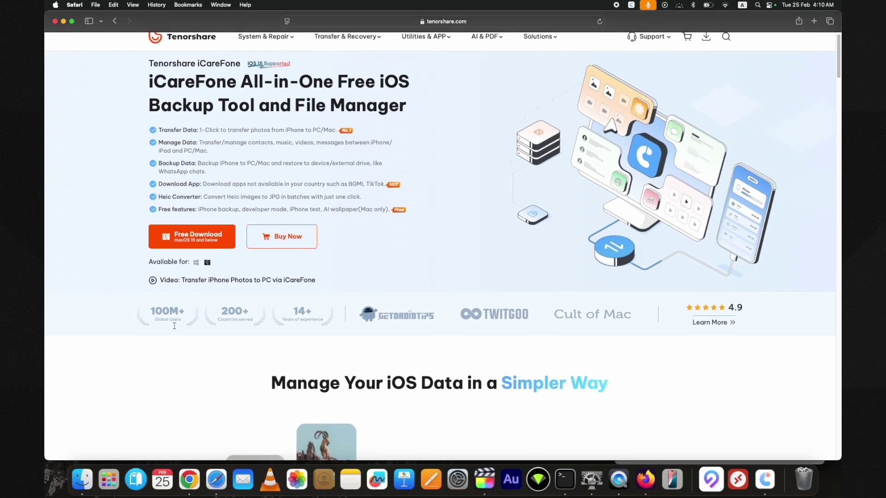
Scroll down through the iCareFone feature sections, then jump back to the top of the page.
scroll(175, 326, down, 10)
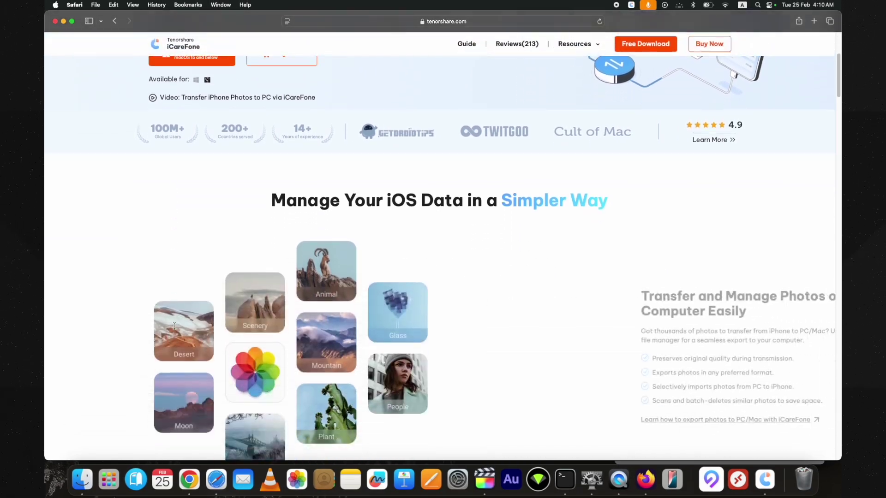
scroll(175, 328, down, 8)
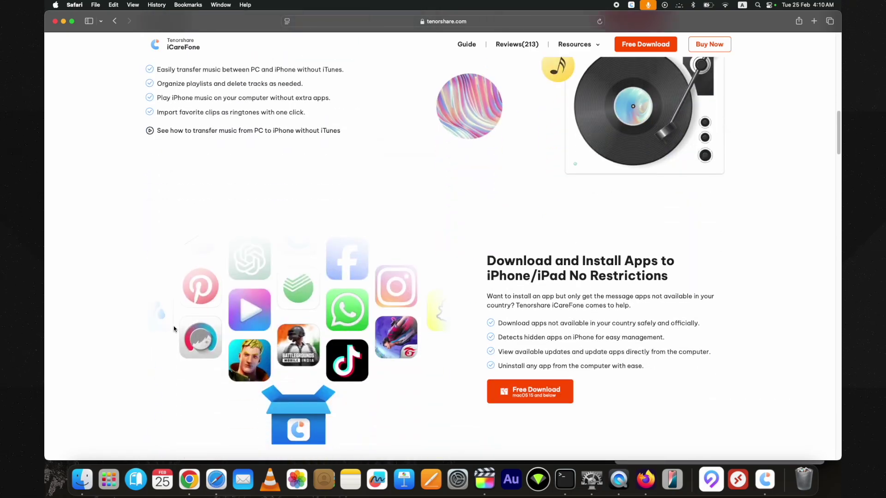
scroll(174, 329, down, 10)
scroll(173, 327, down, 7)
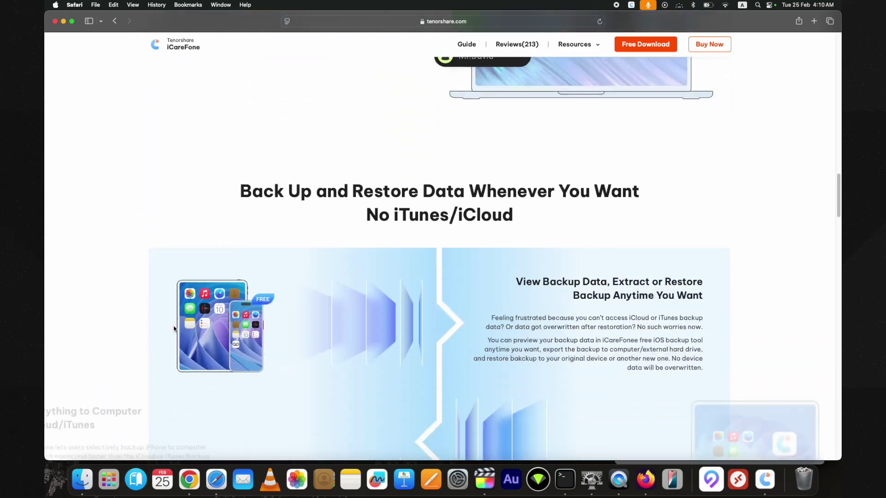
key(super+Up)
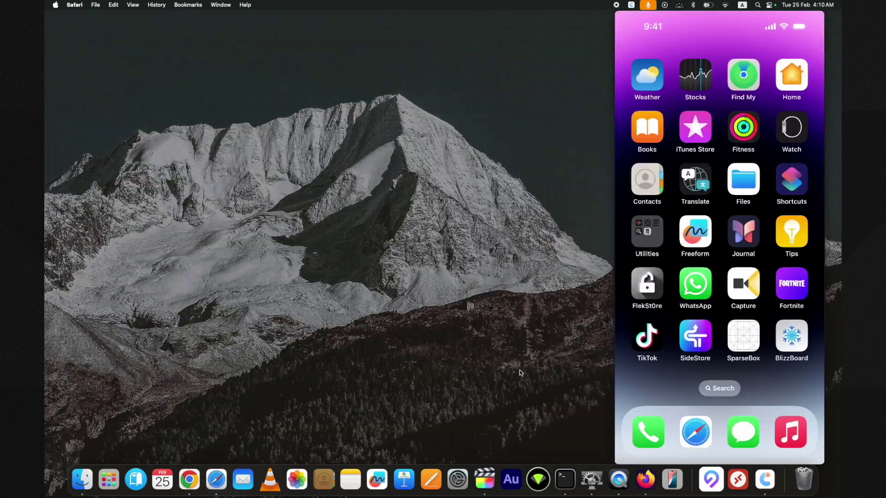
Bring up the iCareFone dashboard for the iPhone 14 Pro and reposition its window.
click(762, 480)
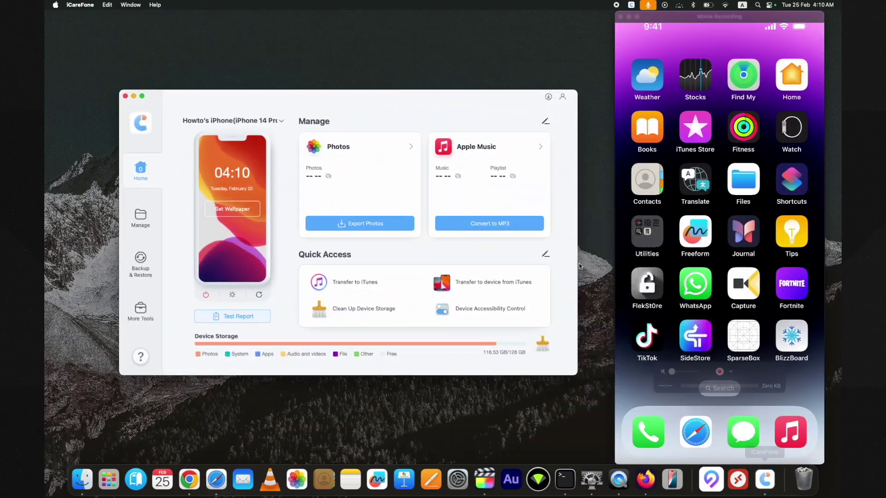
drag(450, 98, 446, 80)
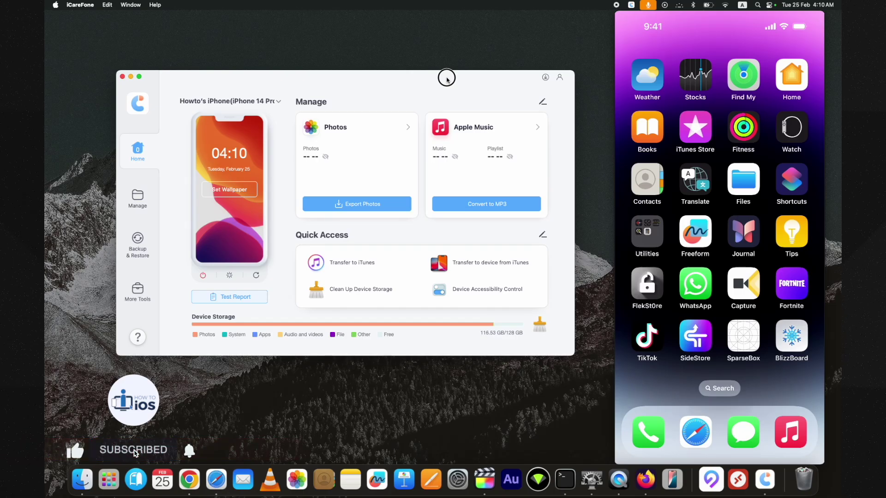
drag(446, 78, 450, 85)
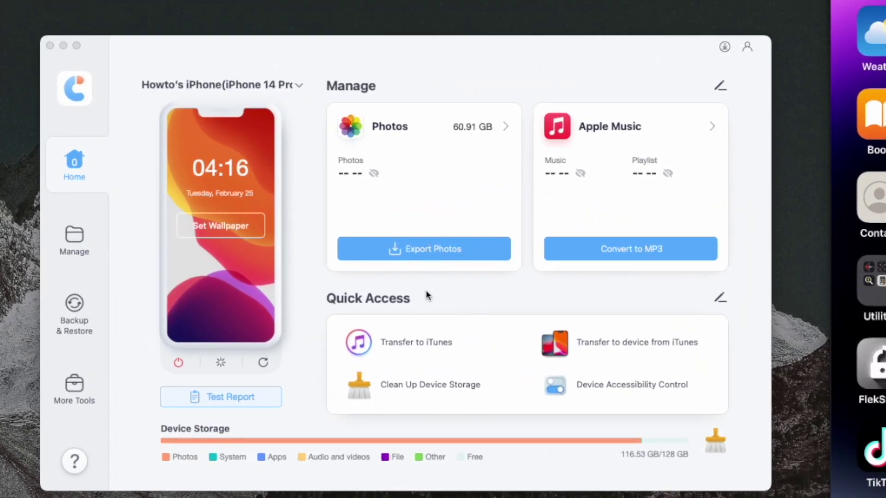
Start exporting all the iPhone's photos, then cancel the export and confirm.
click(453, 257)
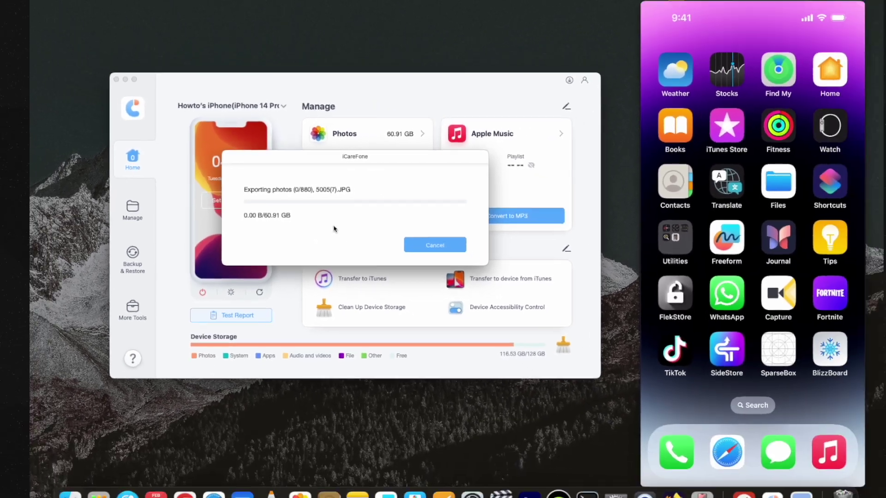
click(446, 245)
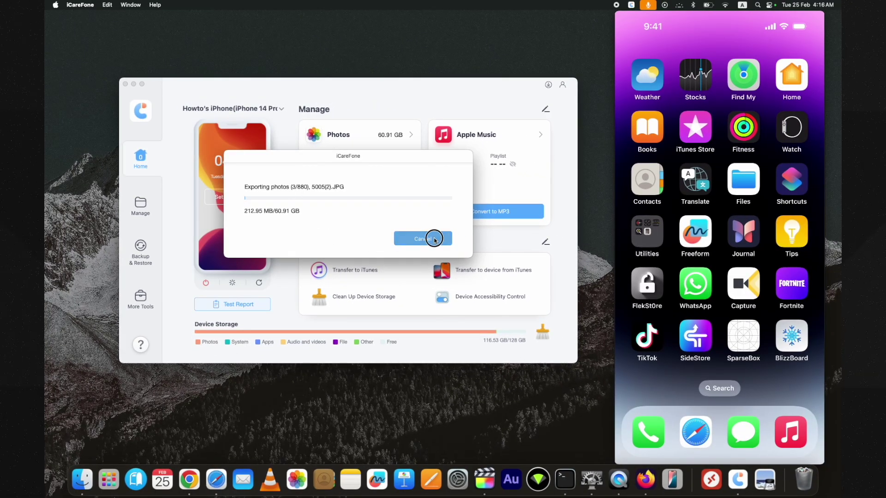
click(421, 232)
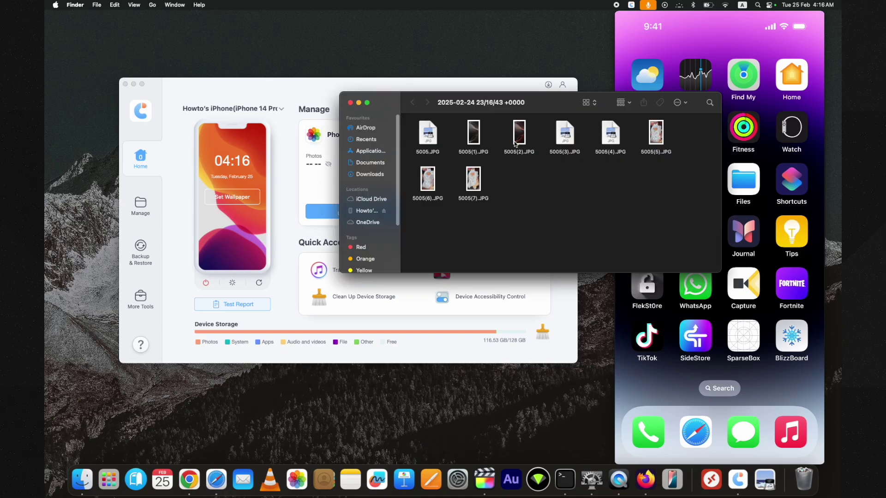
Select 5005(7).JPG in the exports folder, minimize Finder, and return to iCareFone.
click(473, 179)
click(359, 102)
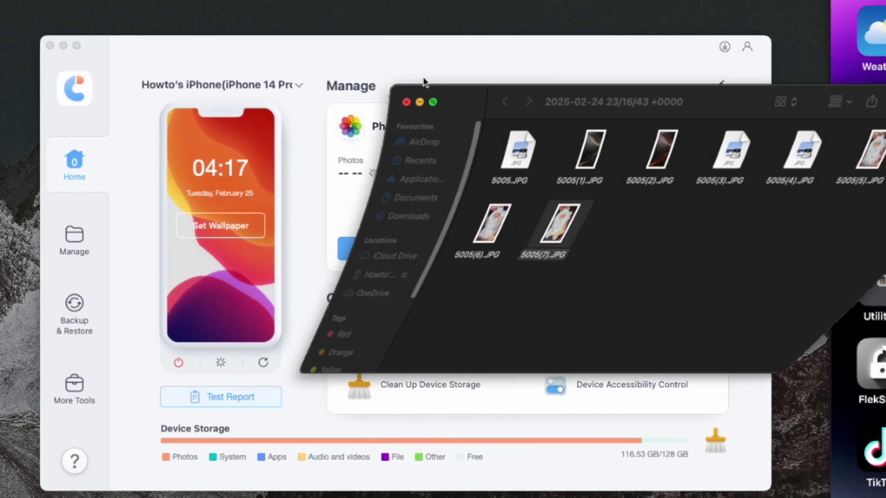
click(74, 240)
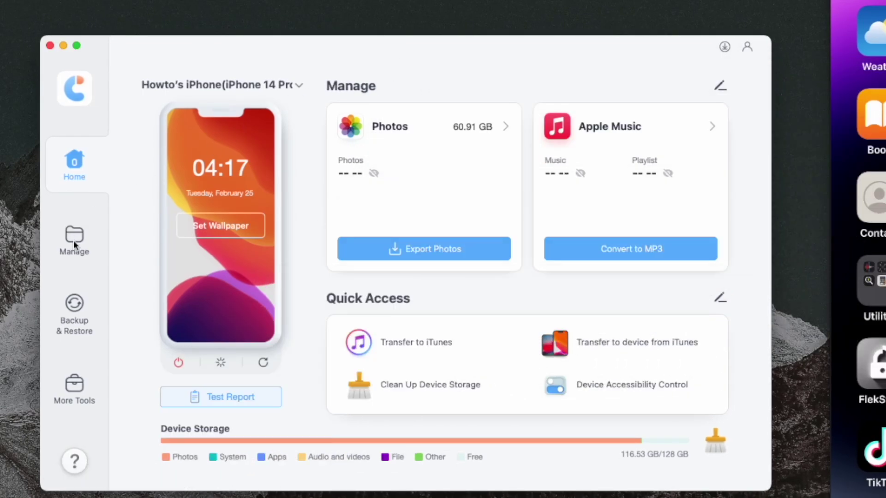
Open the photo manager and browse the Albums, Videos, Hidden and Recently Deleted categories.
click(73, 240)
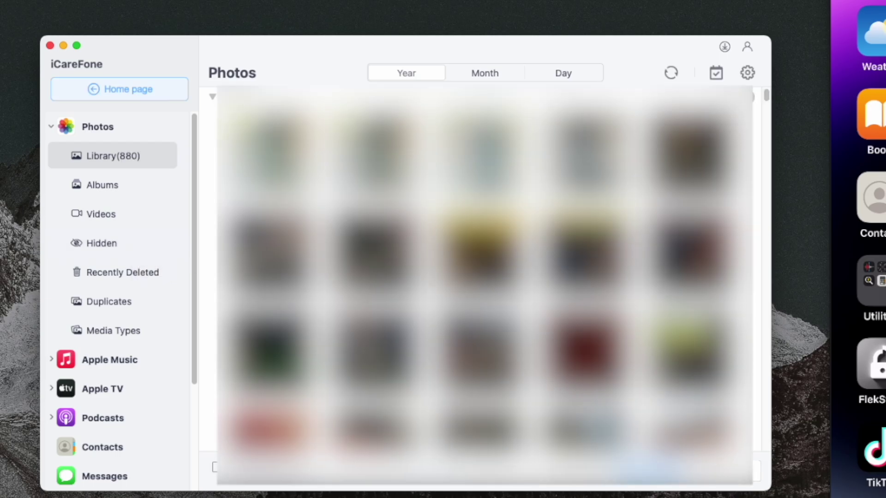
scroll(484, 277, down, 3)
mouse_move(766, 105)
mouse_down()
mouse_move(757, 419)
mouse_move(759, 101)
mouse_up()
click(111, 185)
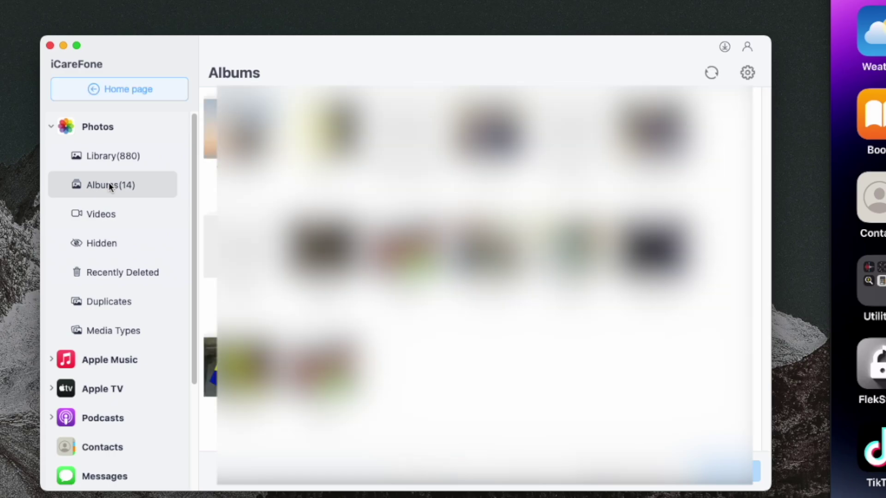
click(102, 215)
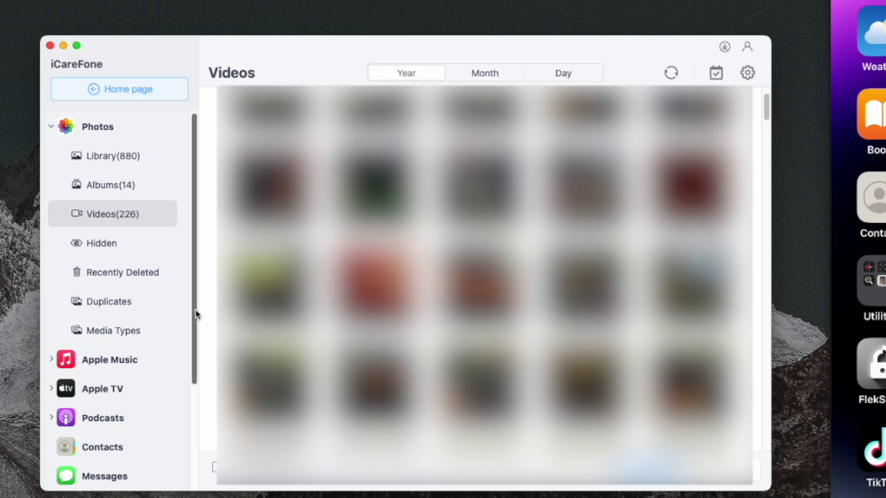
click(127, 250)
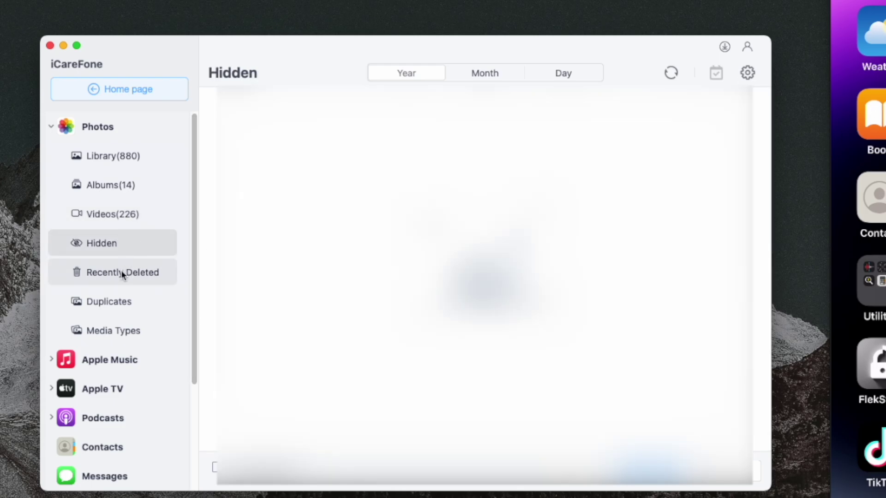
click(121, 270)
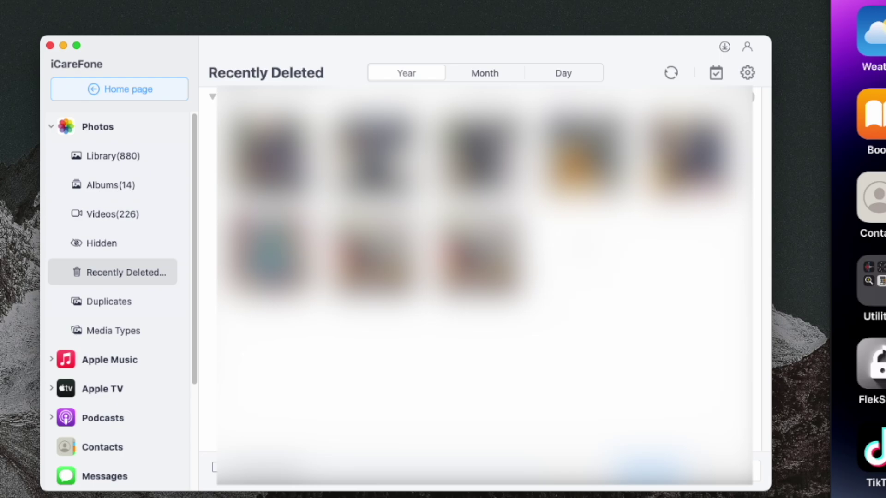
View the Duplicates and Media Types categories, then open the Albums (14) list.
click(130, 310)
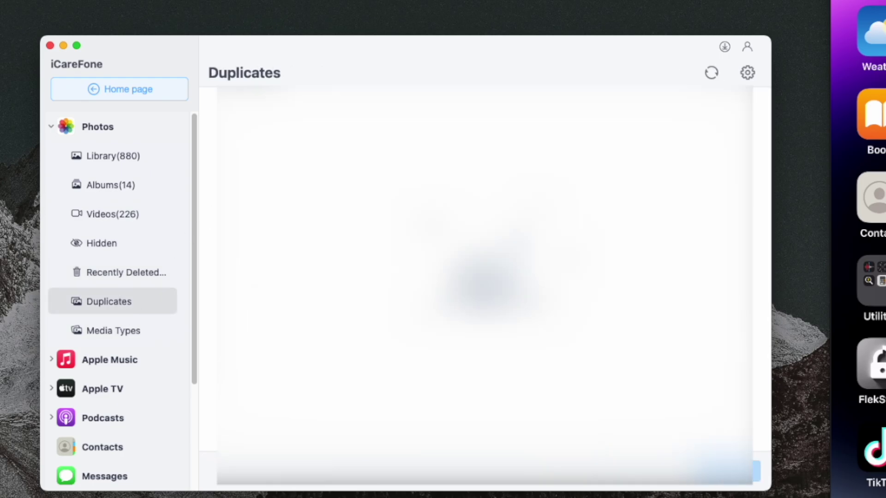
click(145, 330)
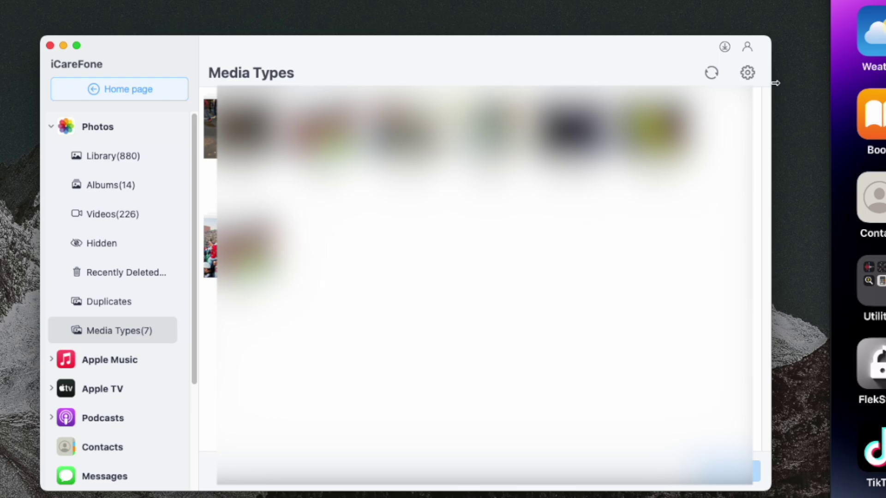
scroll(148, 350, down, 2)
scroll(143, 352, down, 5)
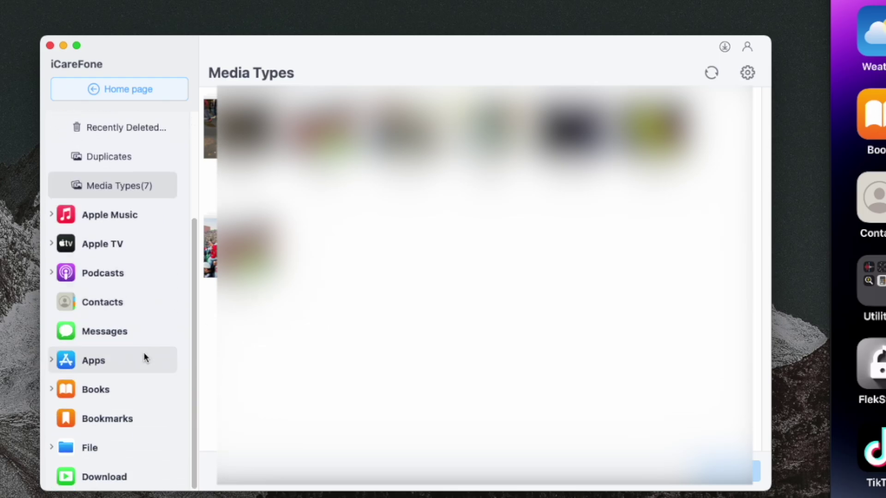
scroll(143, 353, up, 5)
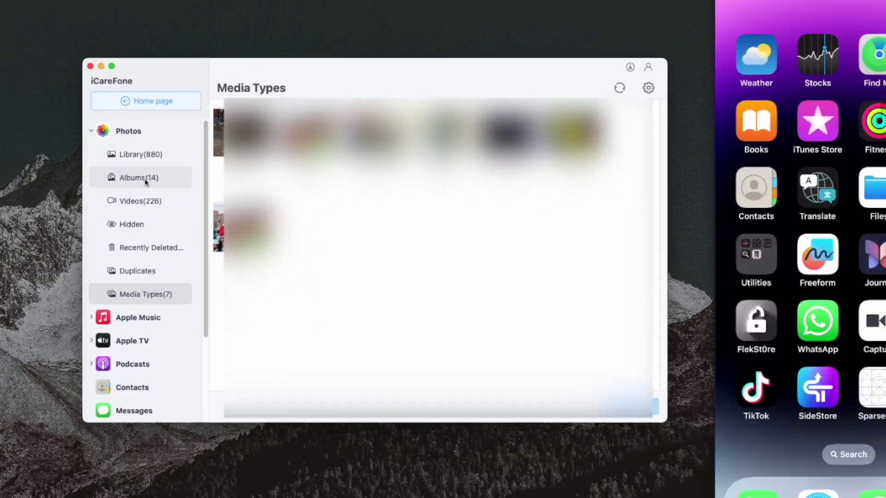
click(119, 186)
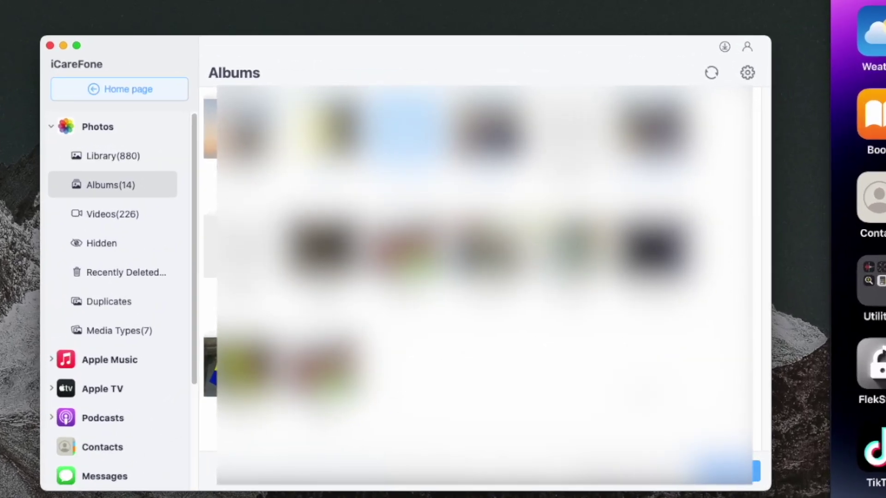
Export the album's 10 photos with the image format set to .jpg instead of .pdf.
click(720, 471)
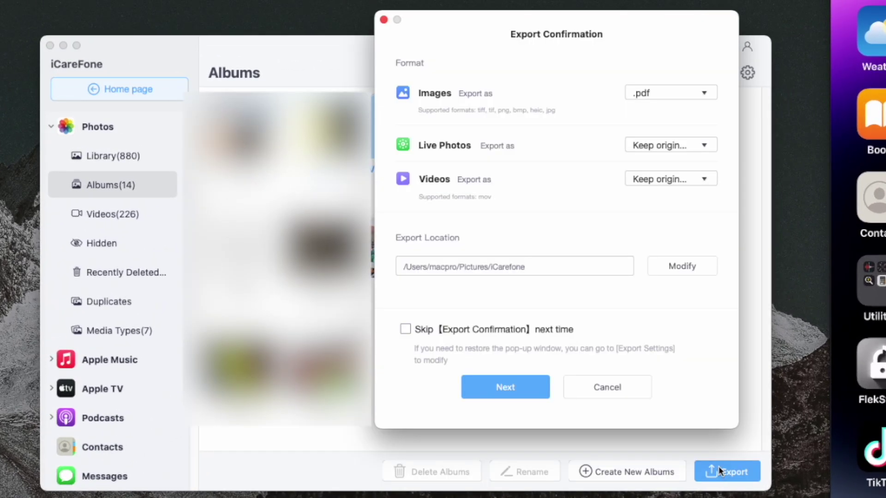
click(686, 92)
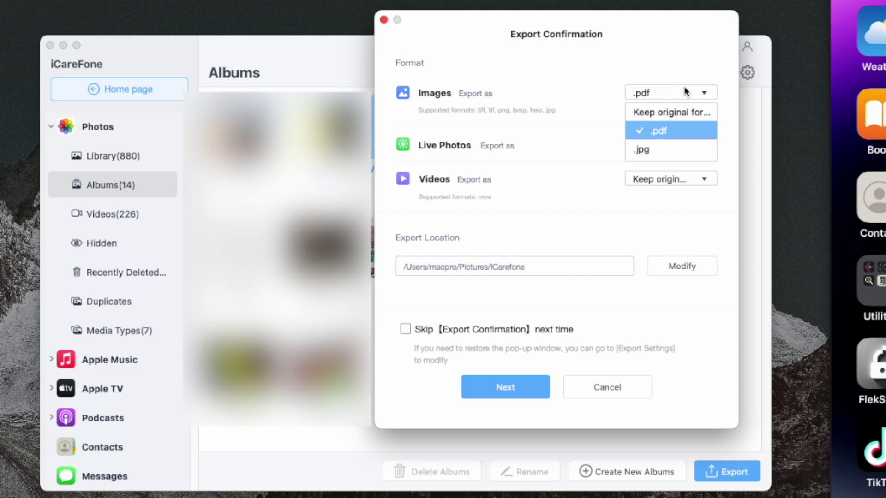
click(641, 147)
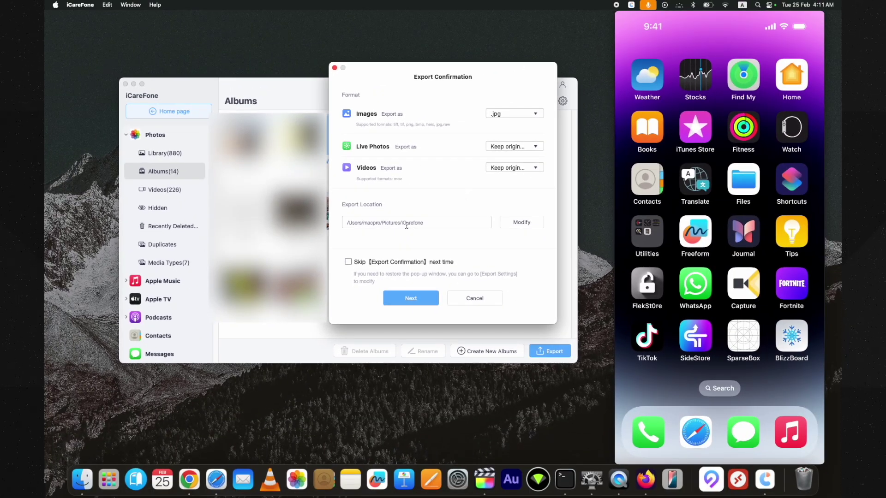
click(405, 297)
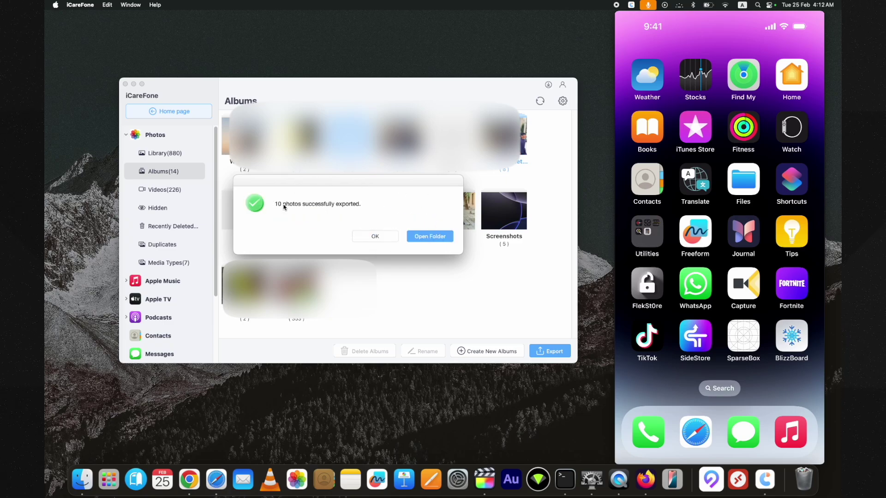
Open the export folder, view 8505005.jpeg, and close the Finder window.
click(419, 236)
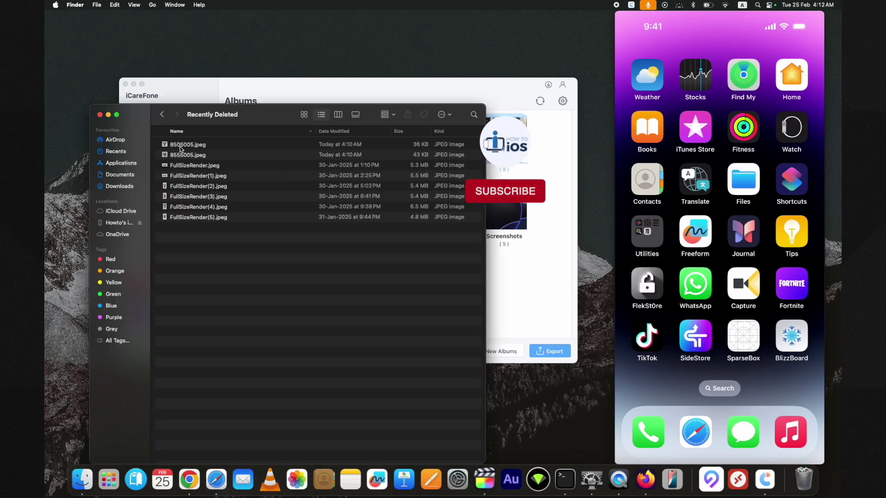
click(180, 146)
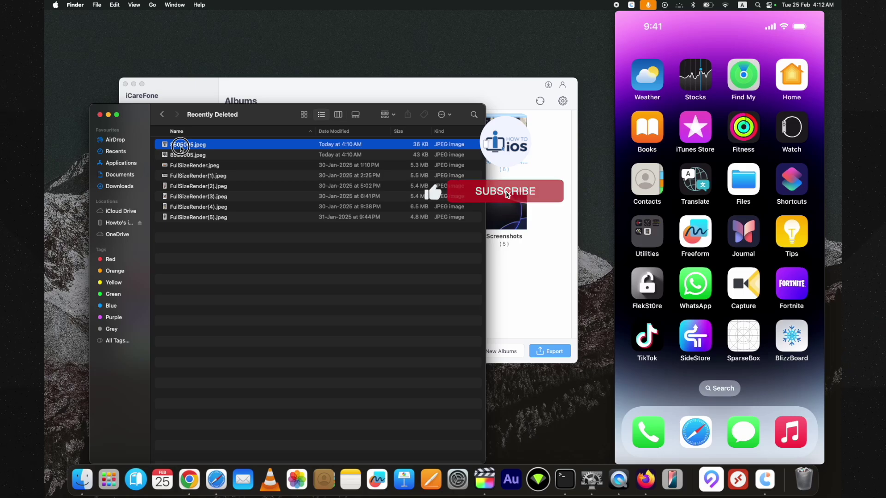
double_click(180, 147)
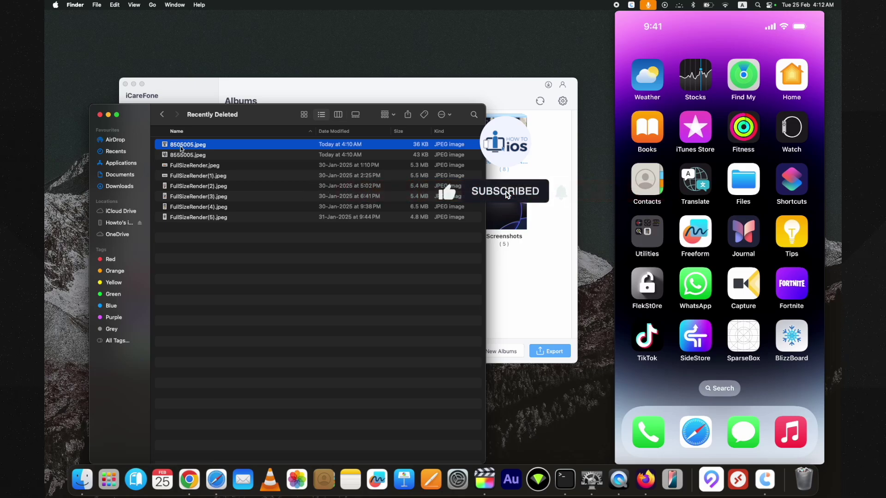
click(98, 115)
Show the whole Library (880) and tick the photos to export.
click(221, 178)
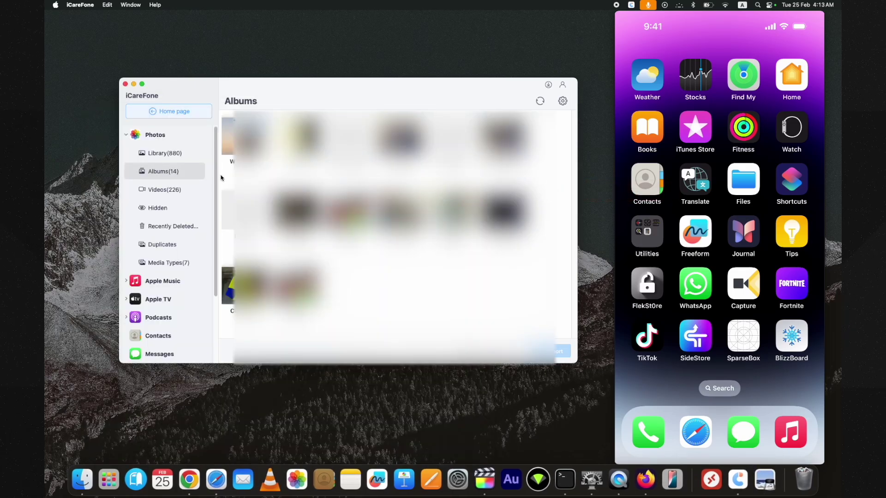
click(154, 152)
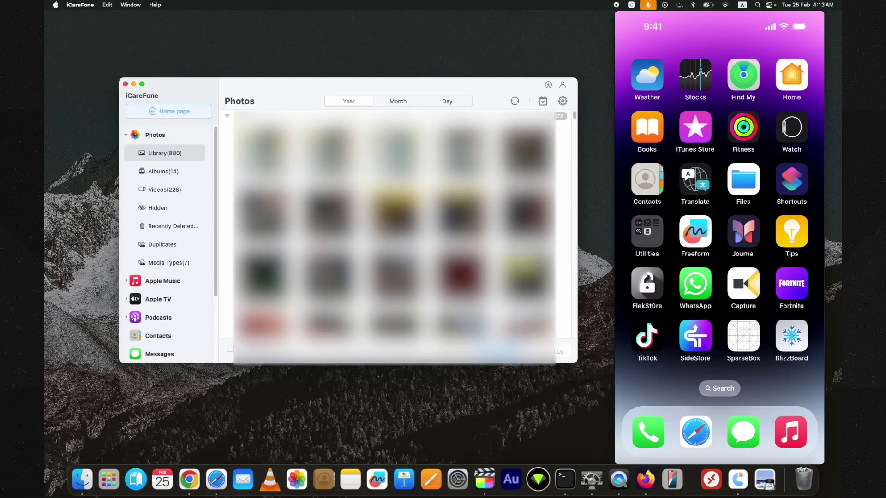
click(242, 126)
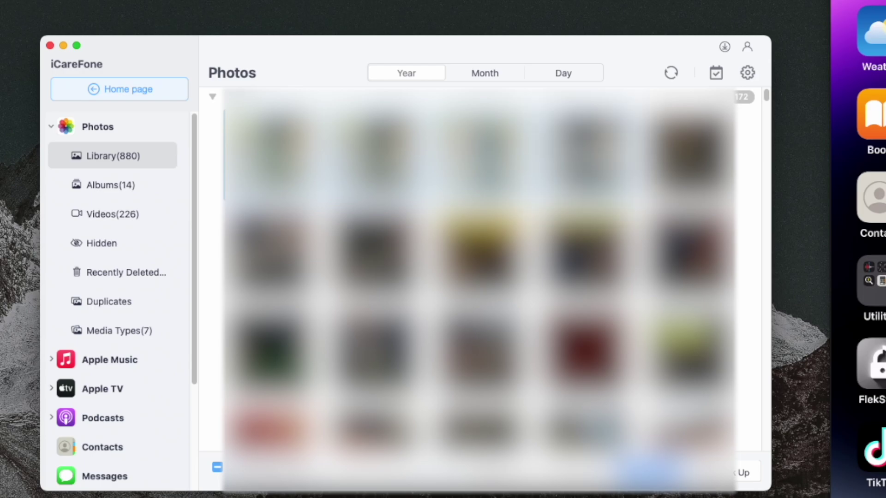
click(689, 152)
Export the five selected photos to the Desktop as .jpg files.
click(654, 473)
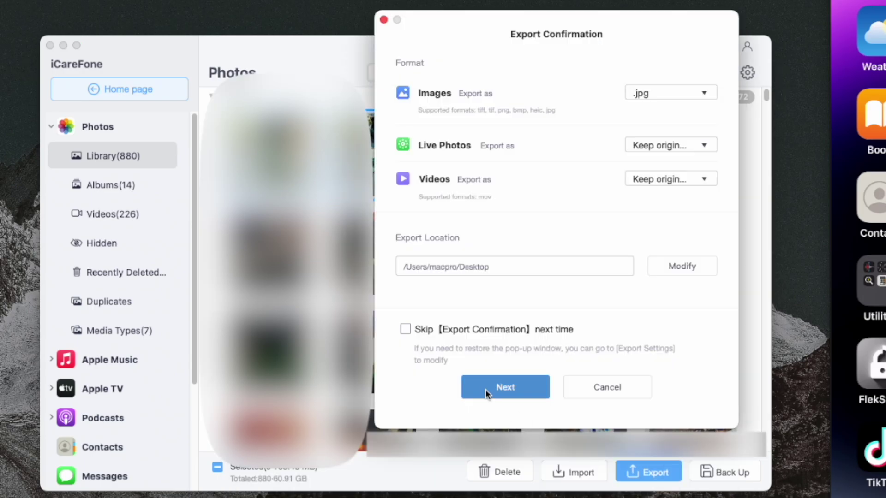
click(669, 98)
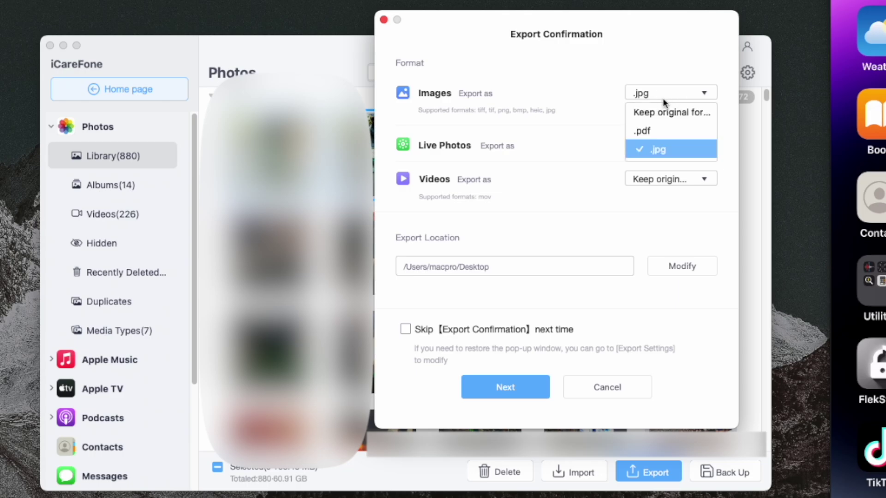
click(577, 160)
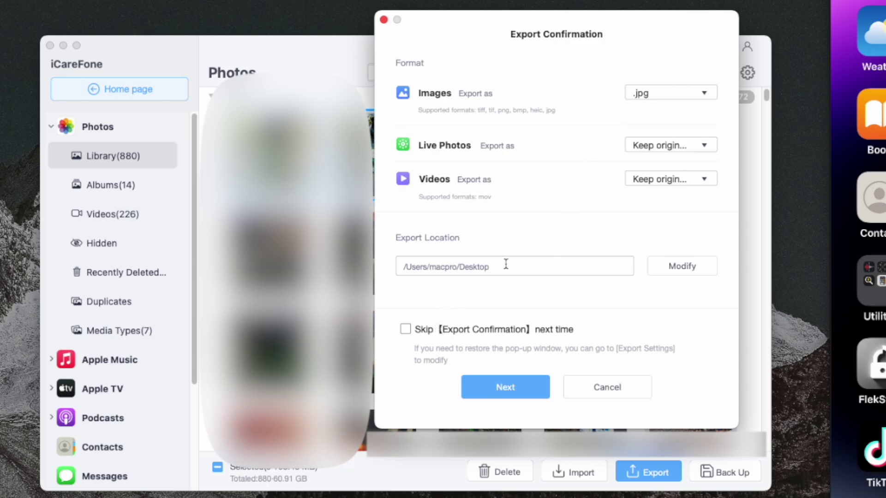
click(486, 388)
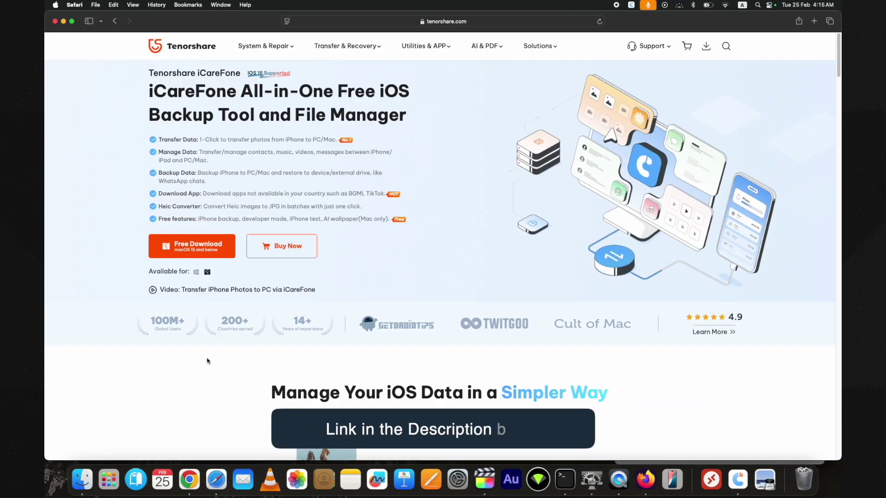
Scroll the iCareFone web page to its Transfer and Manage Photos section.
scroll(258, 138, down, 5)
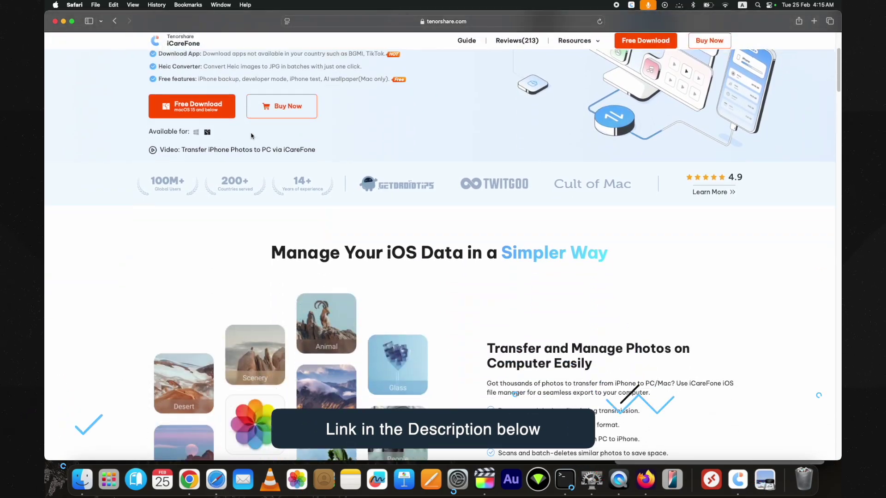
scroll(251, 135, down, 15)
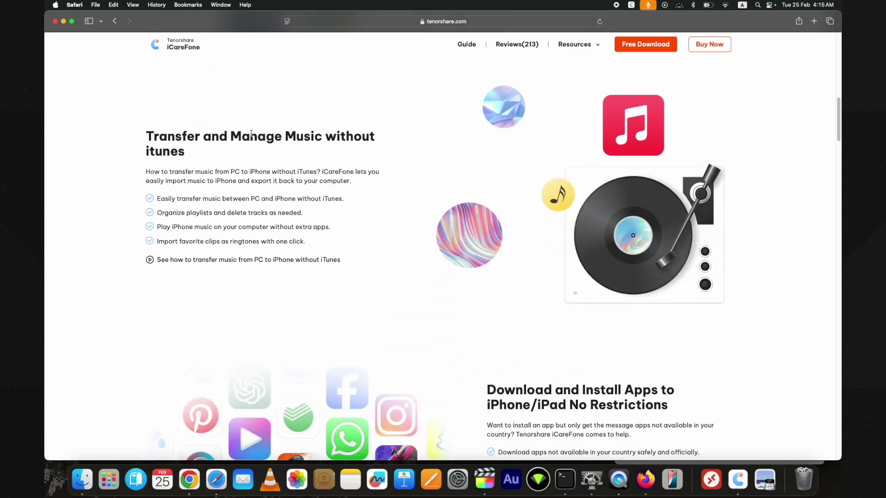
scroll(252, 135, up, 20)
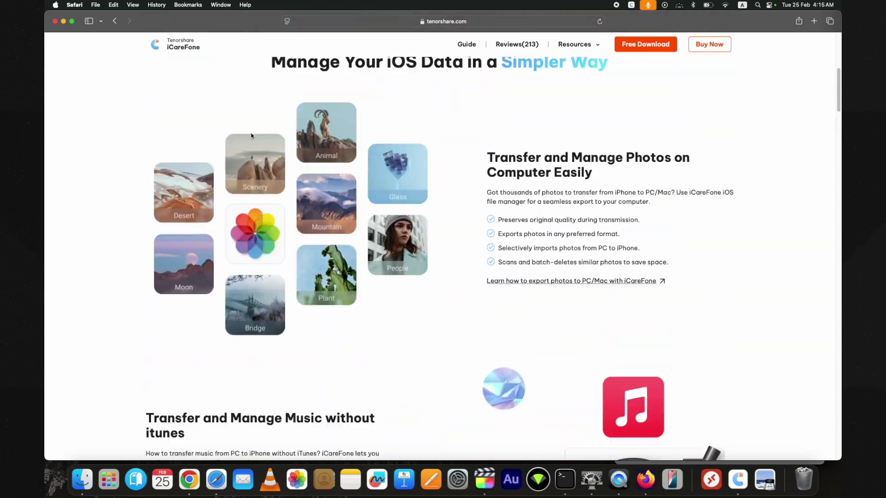